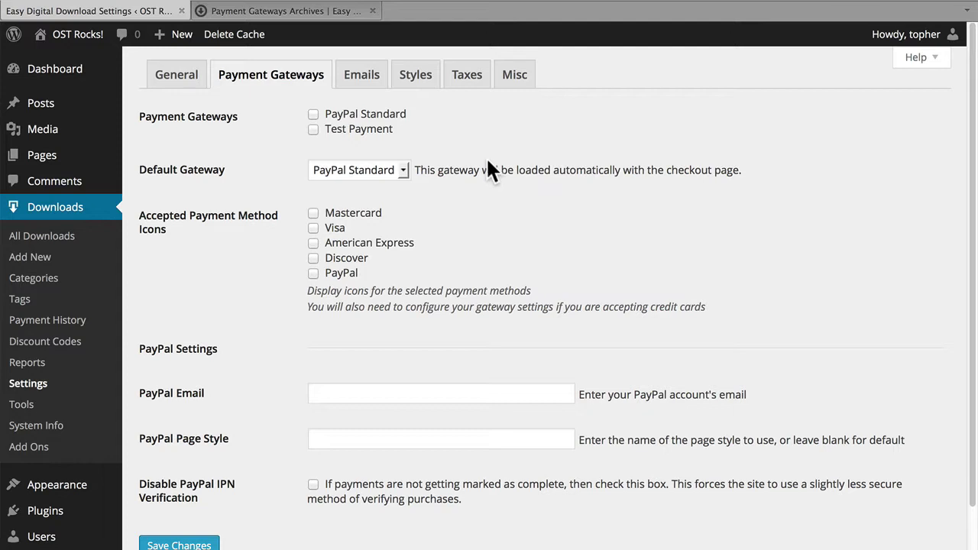
# Enable the Test Payment gateway, leaving PayPal Standard unticked.
pyautogui.click(314, 130)
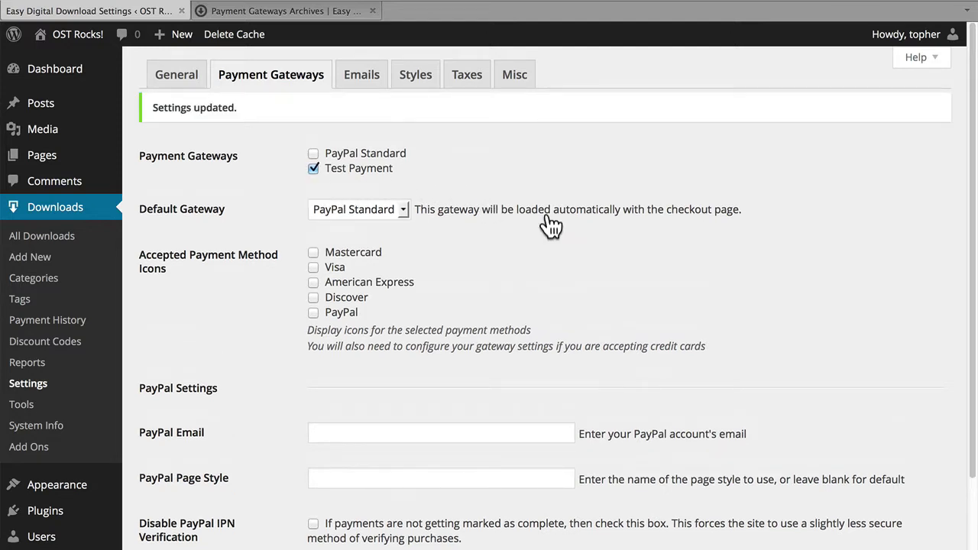
# Set Test Payment as the Default Gateway and save the payment gateway settings.
pyautogui.click(375, 212)
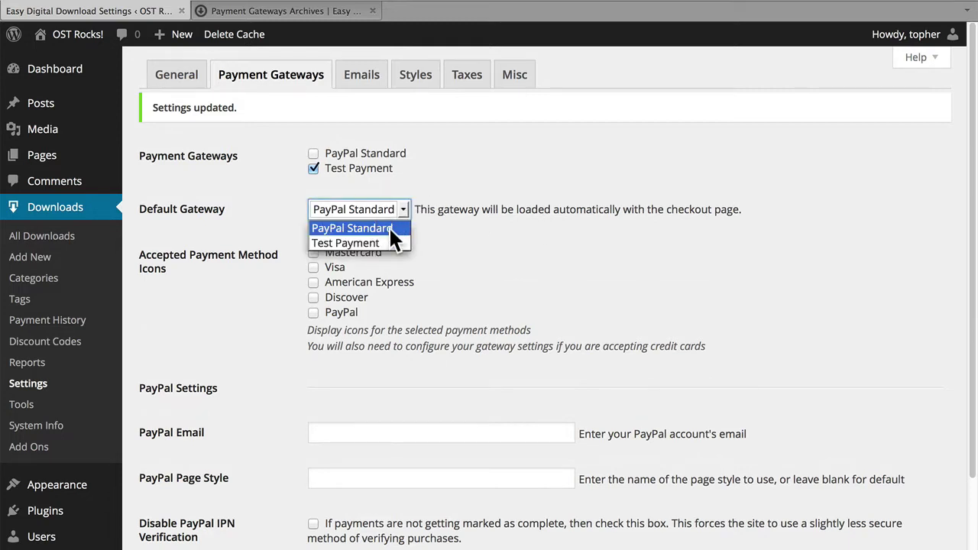
pyautogui.click(386, 243)
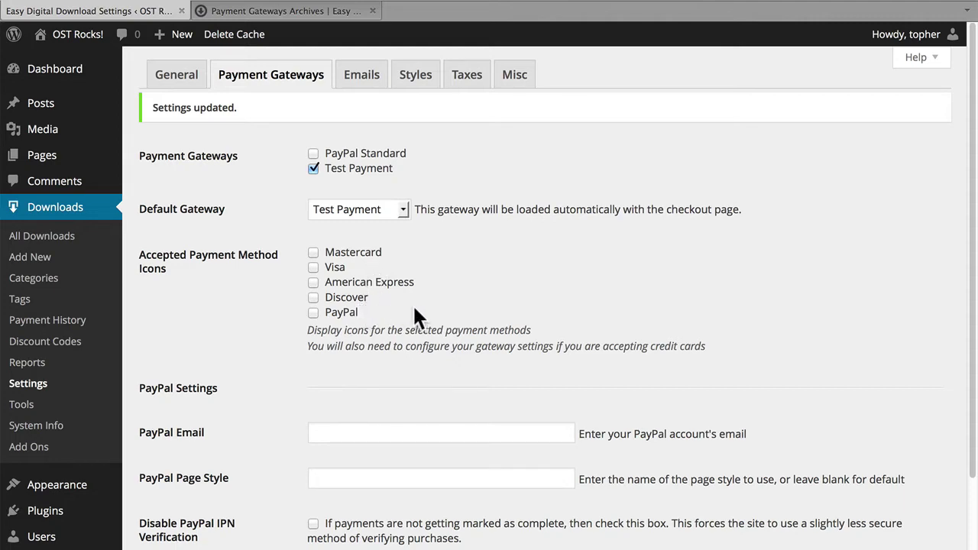
pyautogui.scroll(-3, 419, 313)
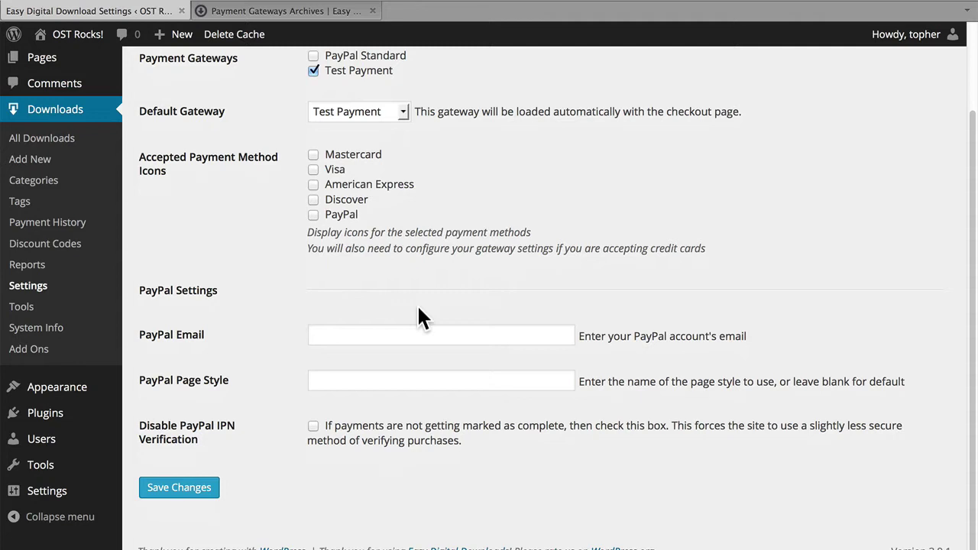
pyautogui.click(200, 493)
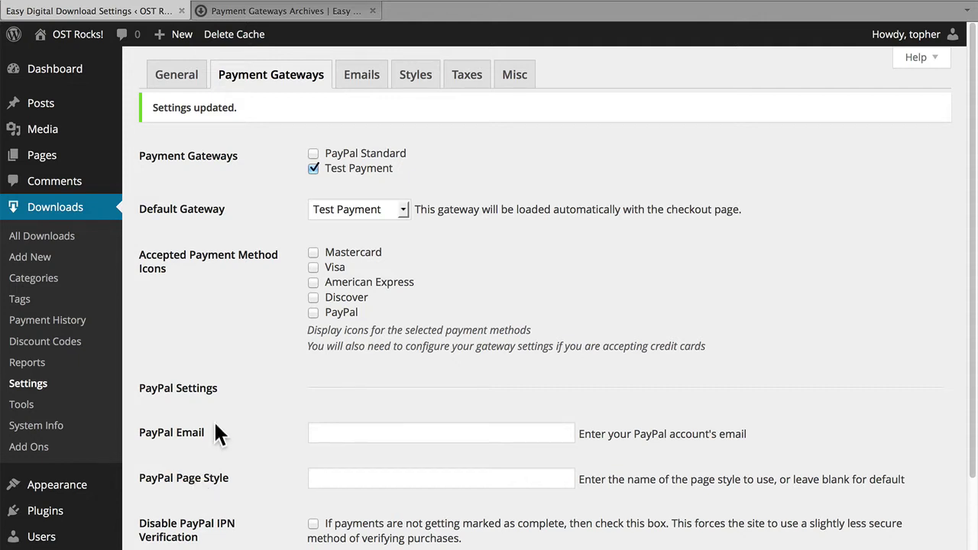
# Browse the first page of Payment Gateways extensions on the EDD website, then go to page 2.
pyautogui.click(287, 16)
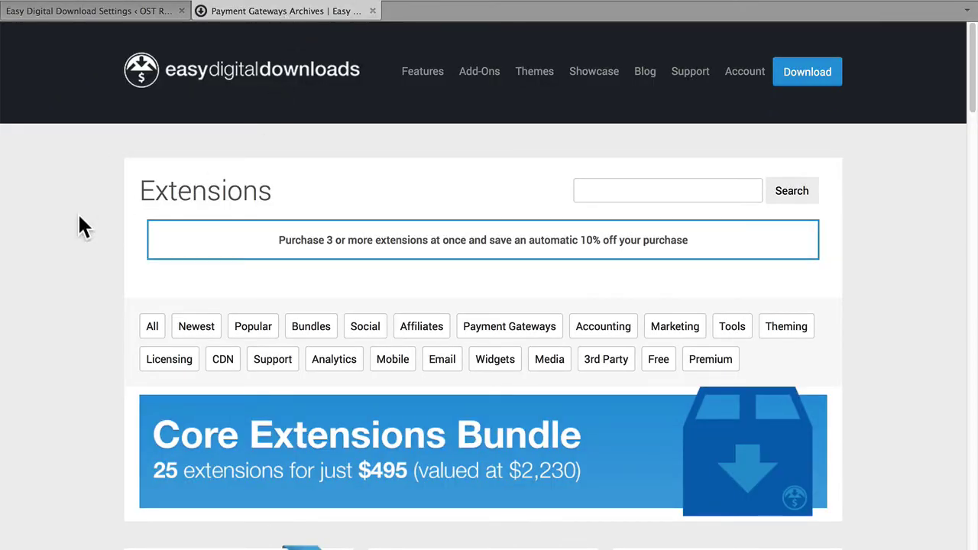
pyautogui.scroll(-2, 79, 217)
pyautogui.scroll(-5, 79, 216)
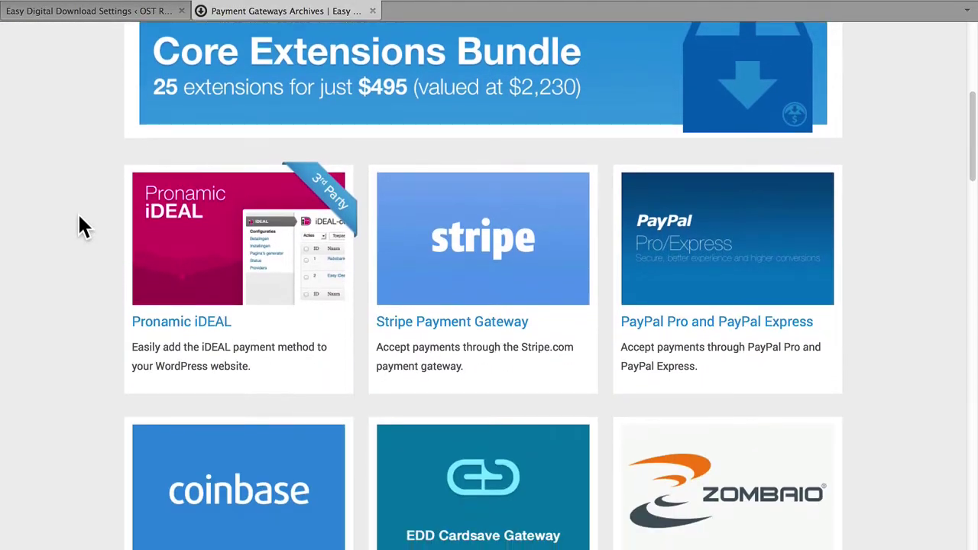
pyautogui.scroll(-1, 78, 212)
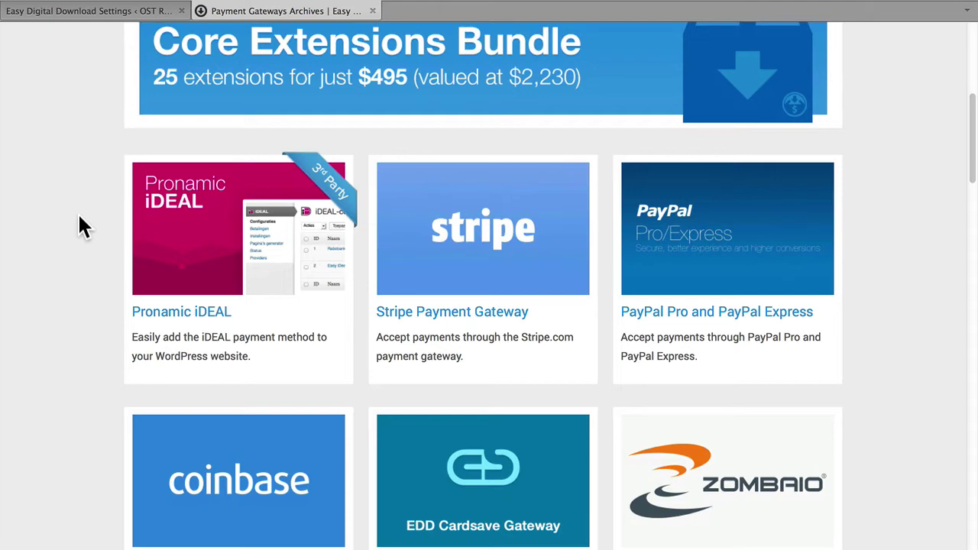
pyautogui.scroll(-5, 79, 217)
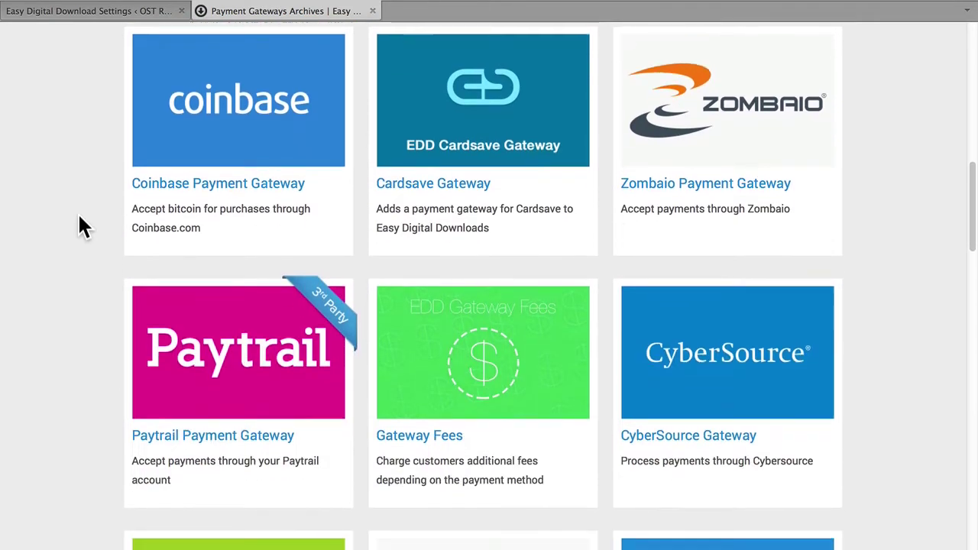
pyautogui.scroll(-4, 79, 218)
pyautogui.scroll(-2, 79, 218)
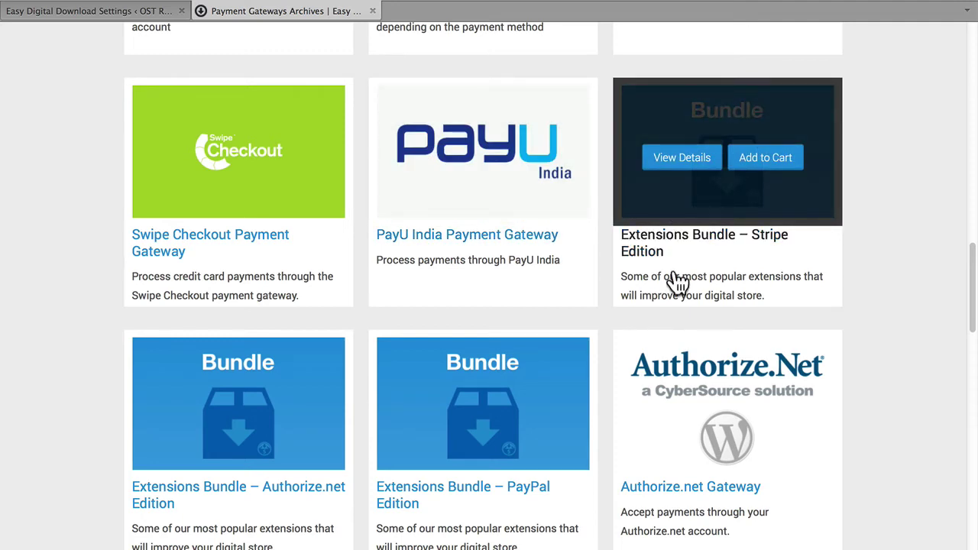
pyautogui.scroll(-5, 676, 283)
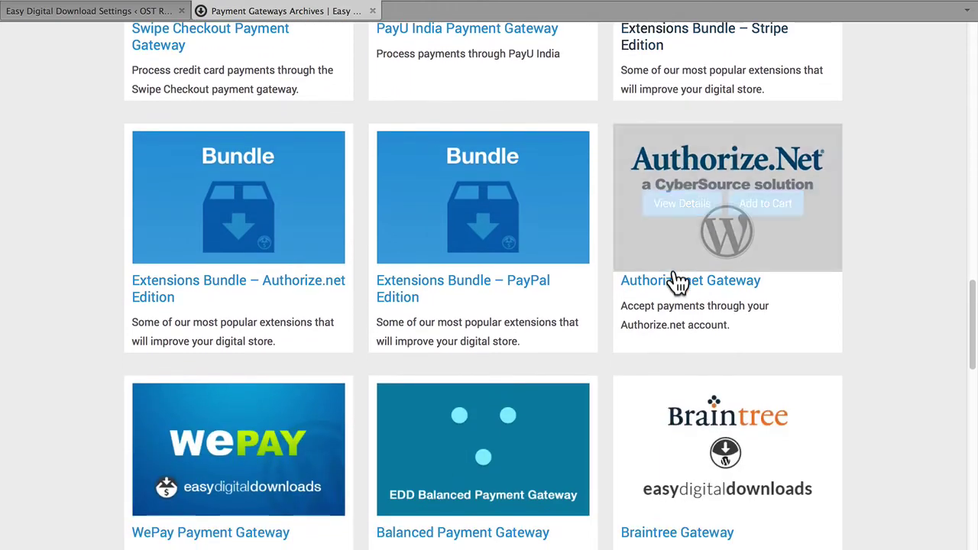
pyautogui.scroll(-4, 677, 283)
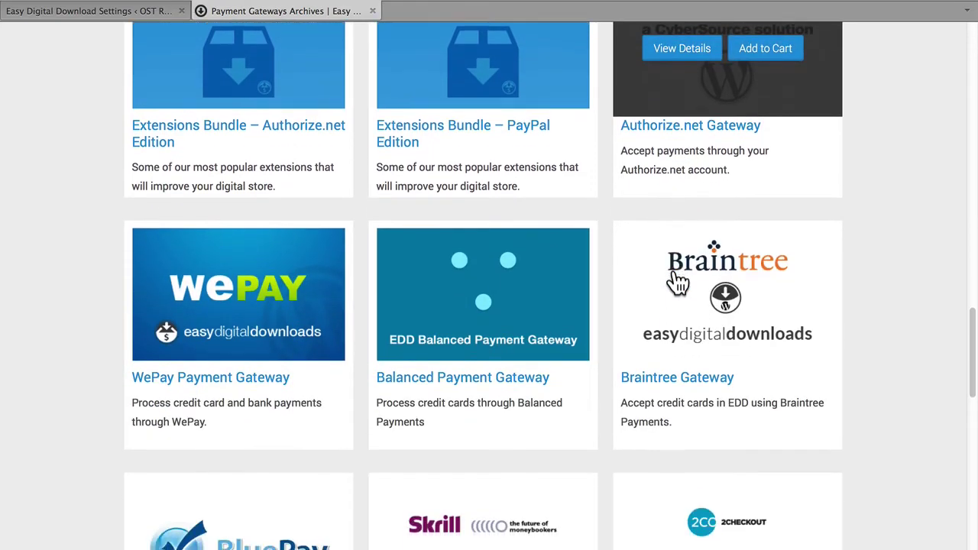
pyautogui.scroll(-9, 677, 283)
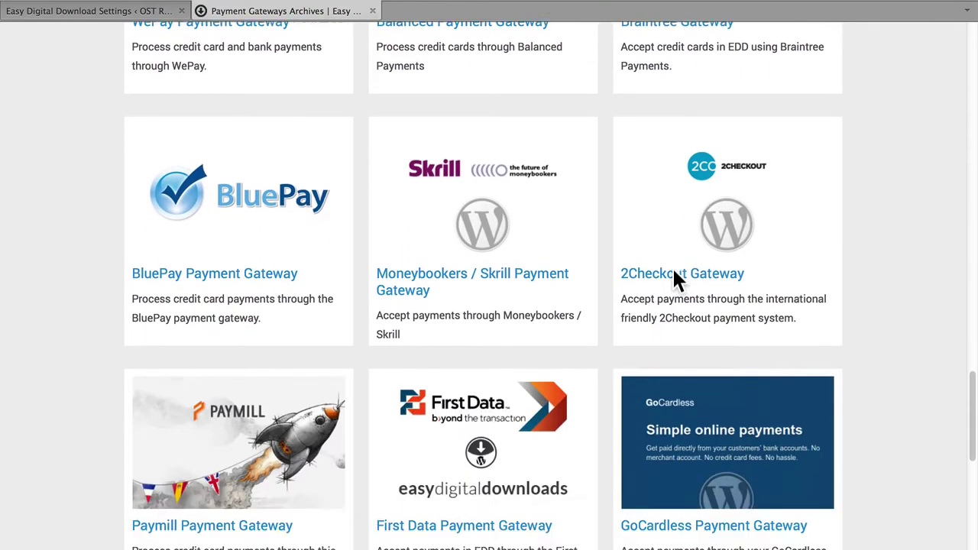
pyautogui.scroll(-9, 676, 283)
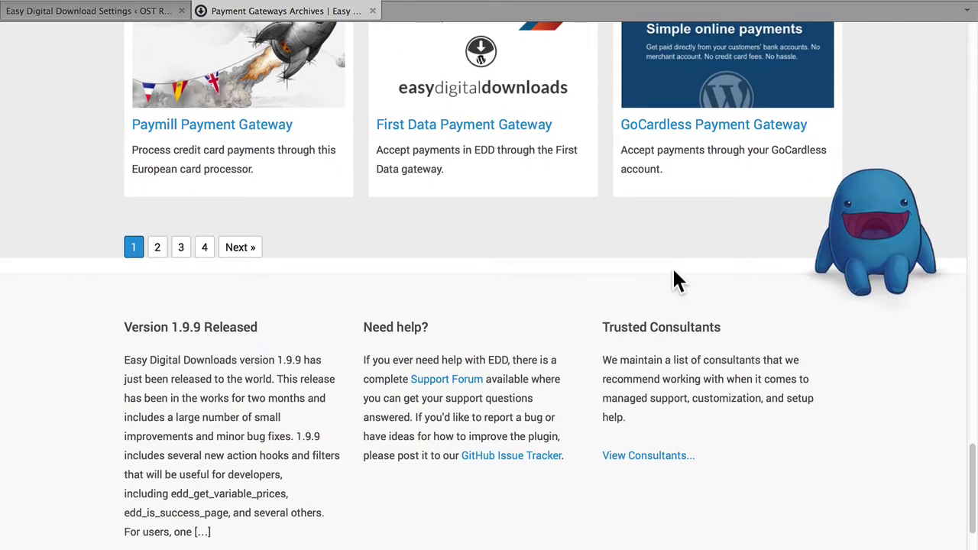
pyautogui.click(162, 259)
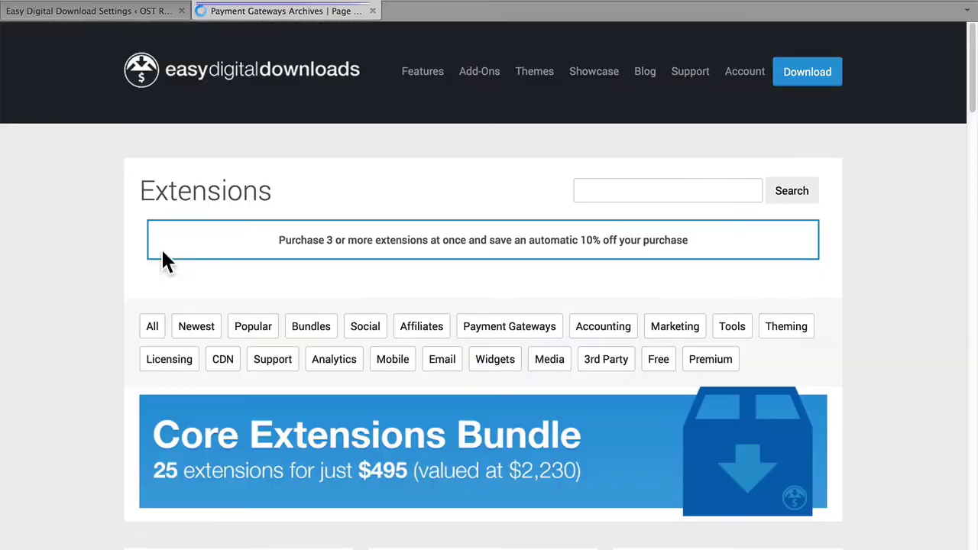
# Browse page 2 of gateway extensions (PayTrace, ClickBank, Redsys), then return to the settings tab.
pyautogui.scroll(-10, 400, 321)
pyautogui.scroll(-3, 403, 329)
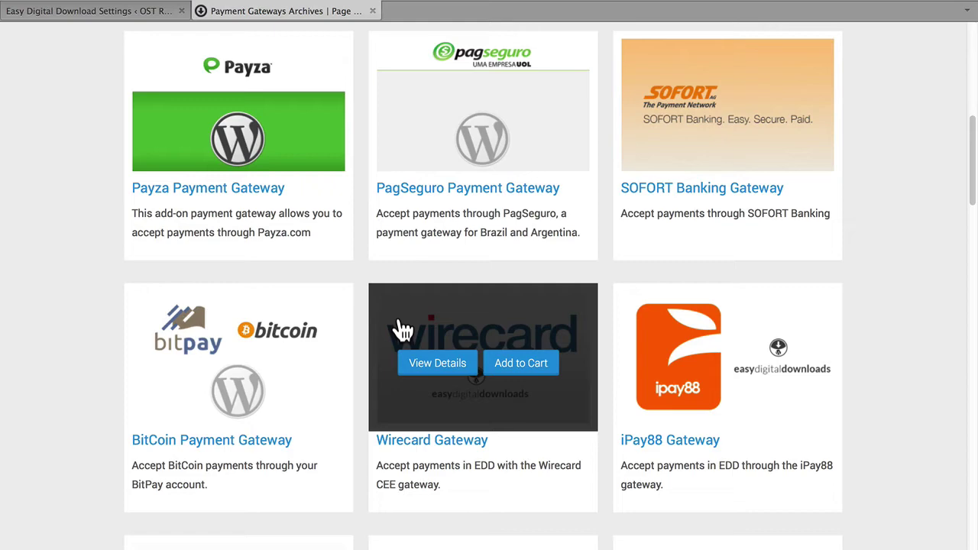
pyautogui.scroll(-15, 403, 329)
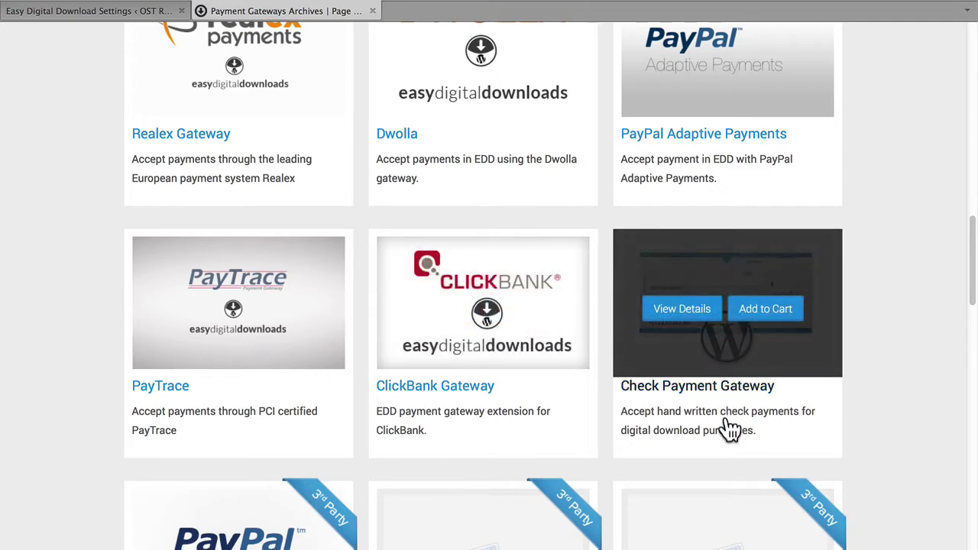
pyautogui.scroll(-14, 728, 430)
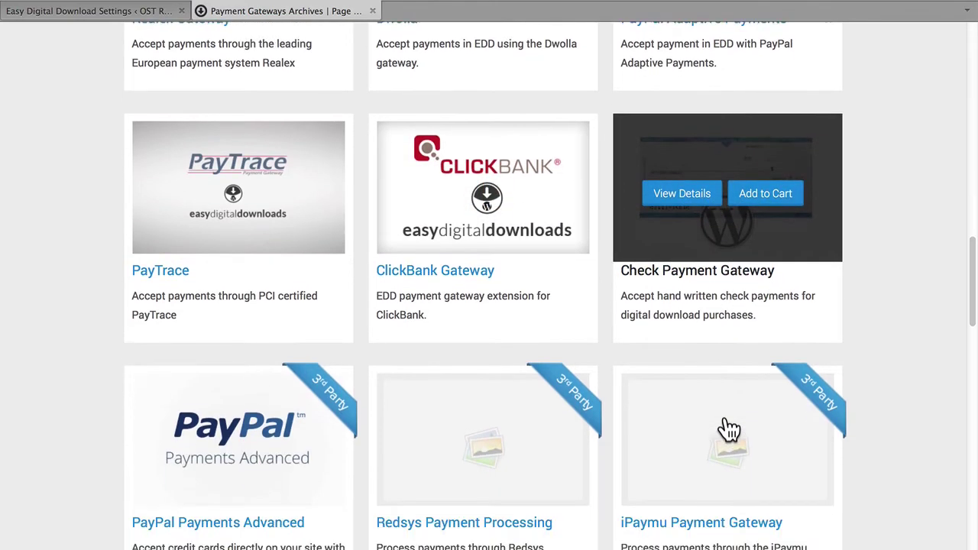
pyautogui.scroll(-12, 730, 430)
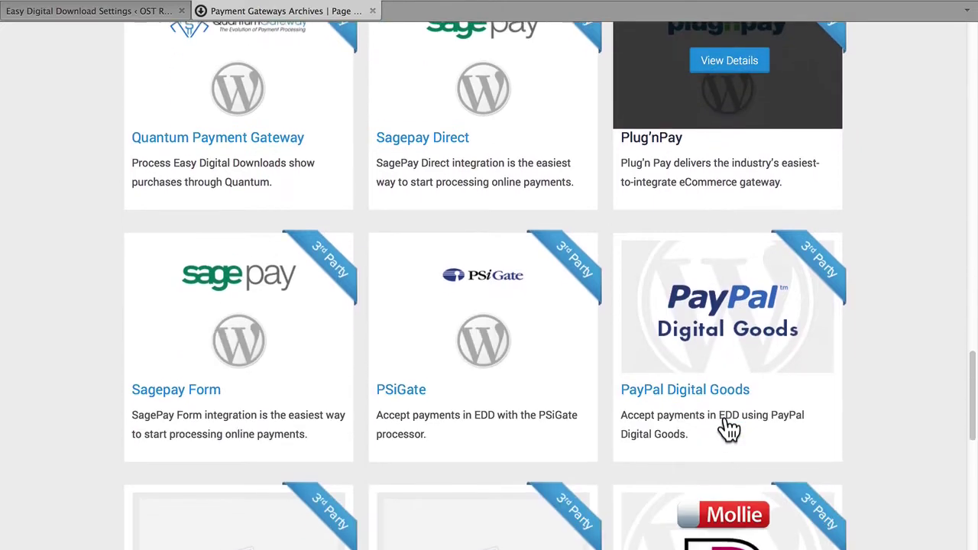
pyautogui.scroll(-1, 730, 430)
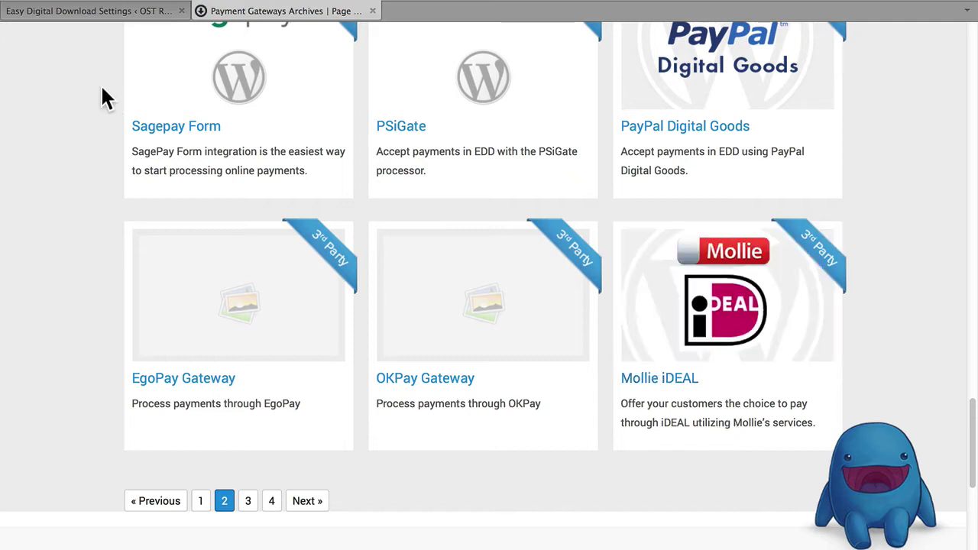
pyautogui.scroll(15, 103, 87)
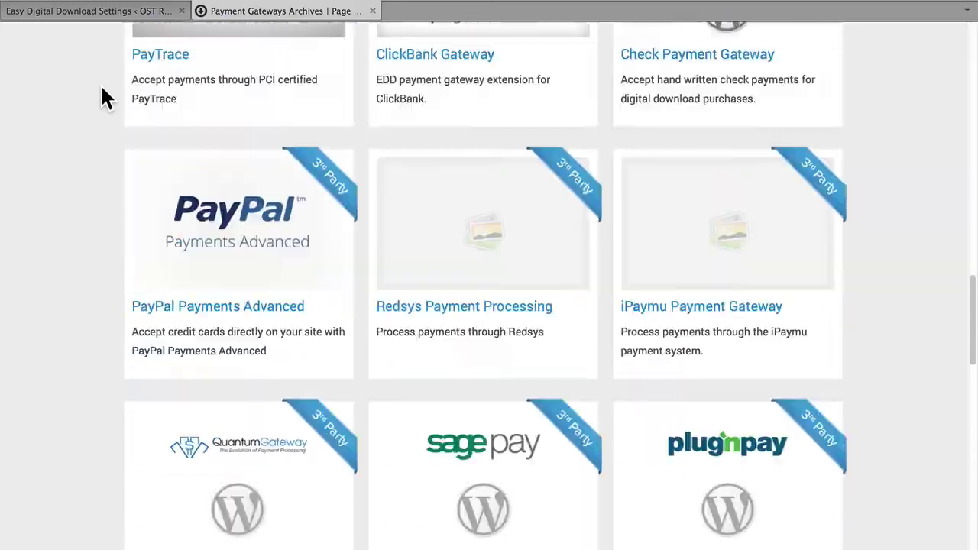
pyautogui.hotkey('ctrl', 'shift', 'Tab')
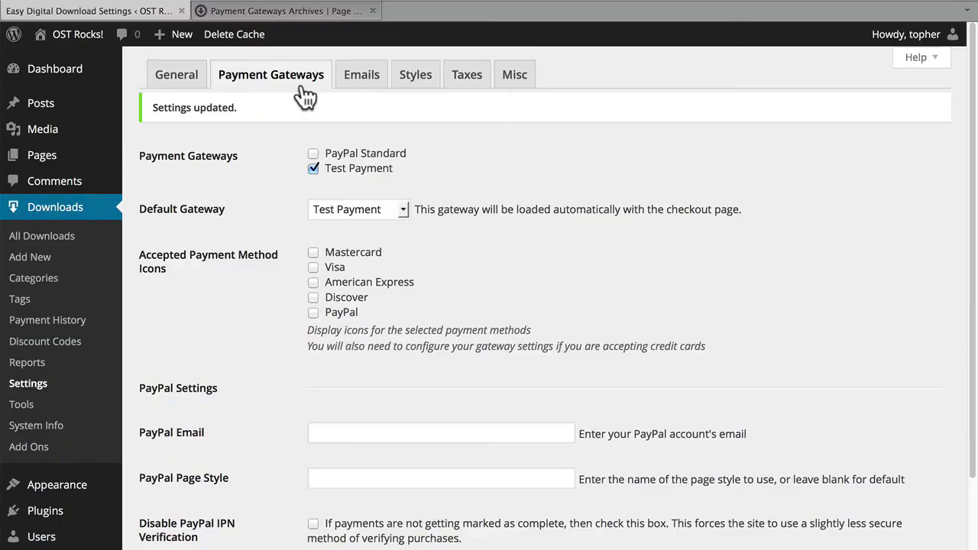
# On the Emails tab, keep Default Template and preview the purchase receipt email.
pyautogui.click(360, 80)
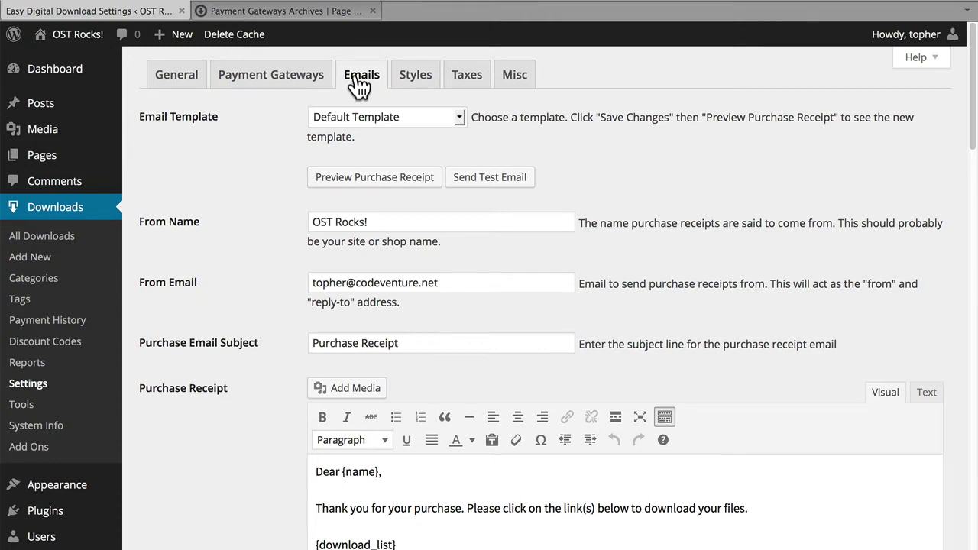
pyautogui.click(408, 116)
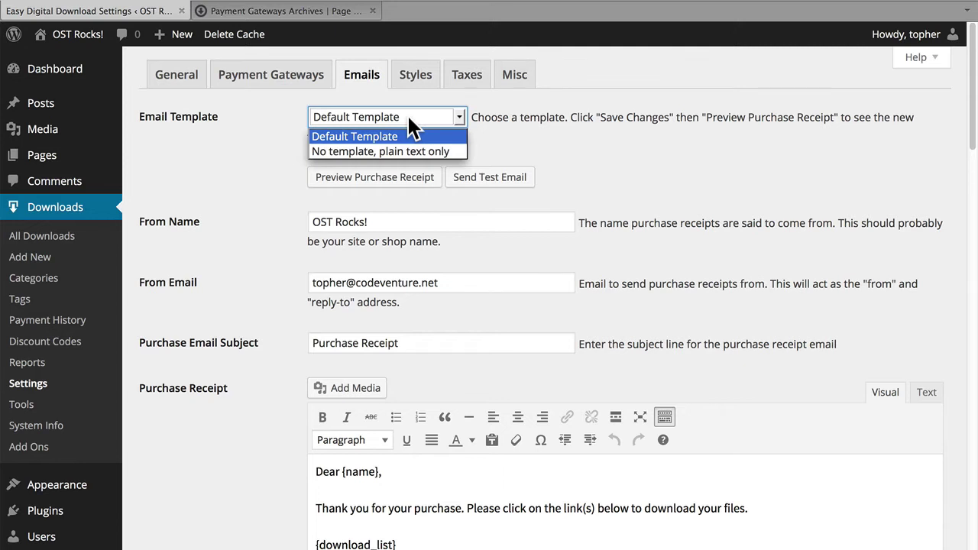
pyautogui.click(407, 113)
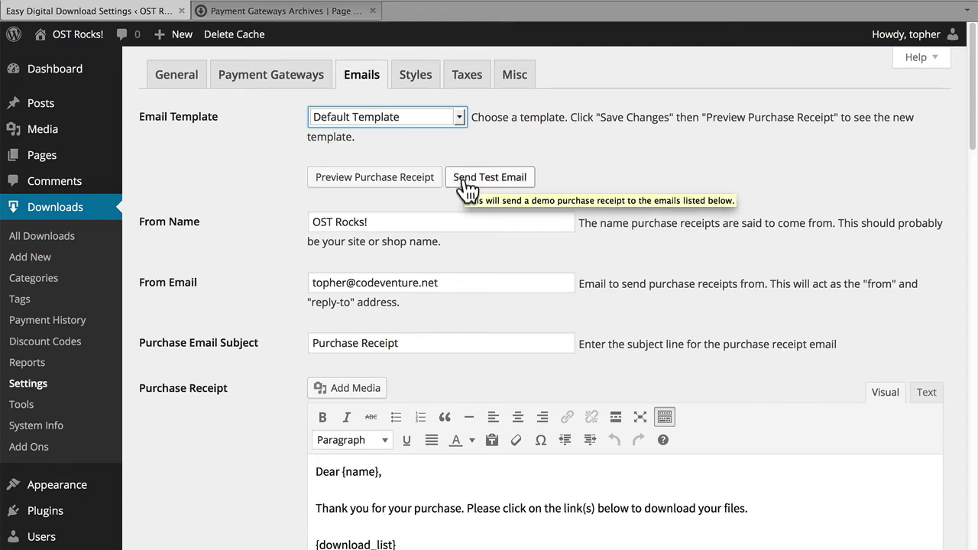
pyautogui.click(402, 182)
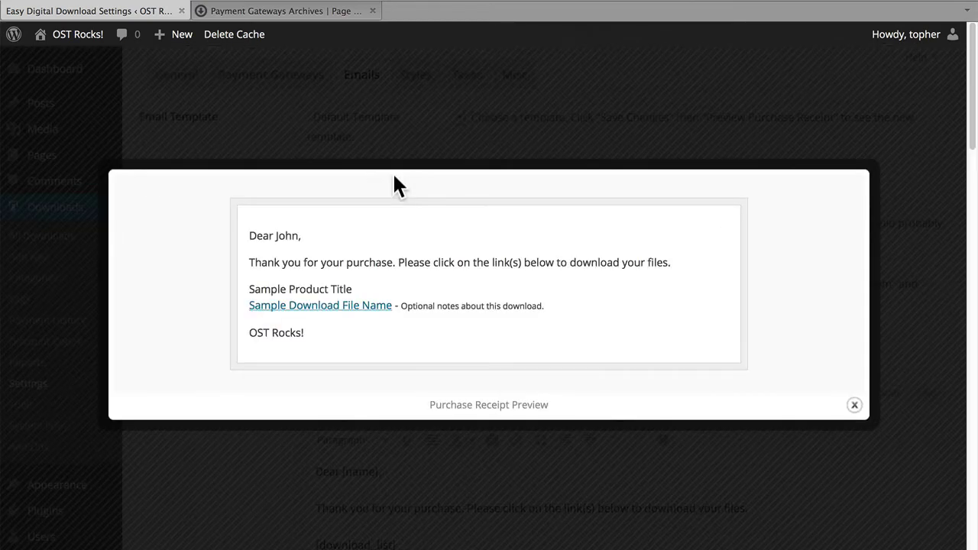
pyautogui.click(854, 405)
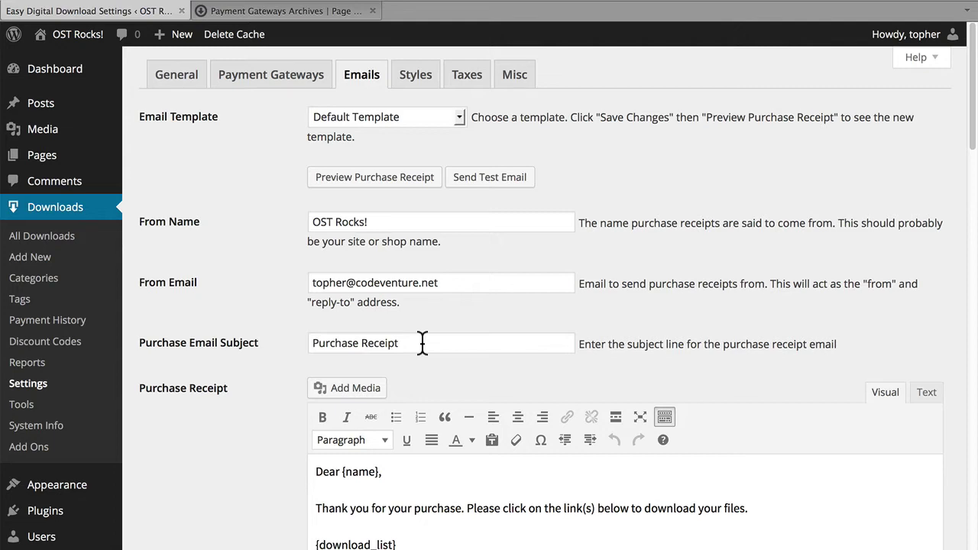
pyautogui.scroll(-5, 423, 344)
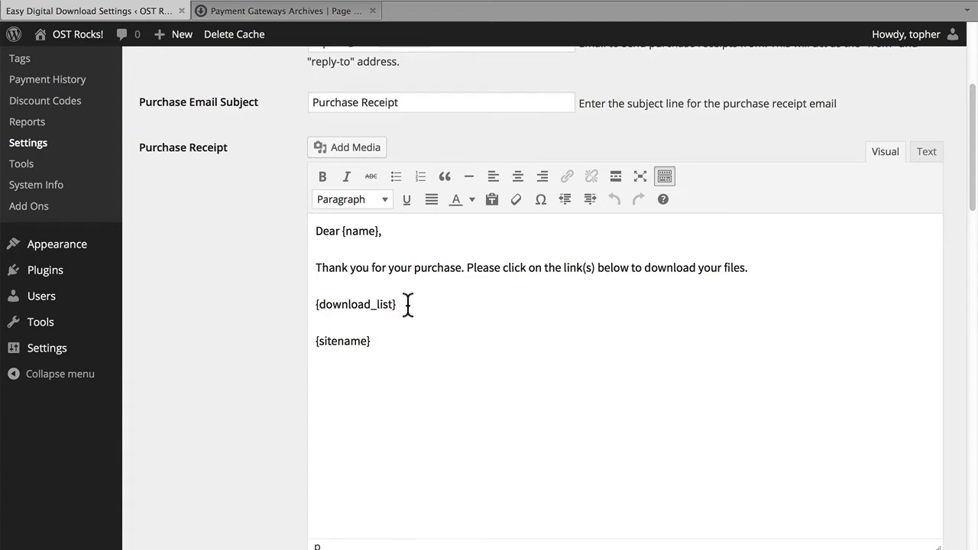
pyautogui.scroll(-10, 408, 304)
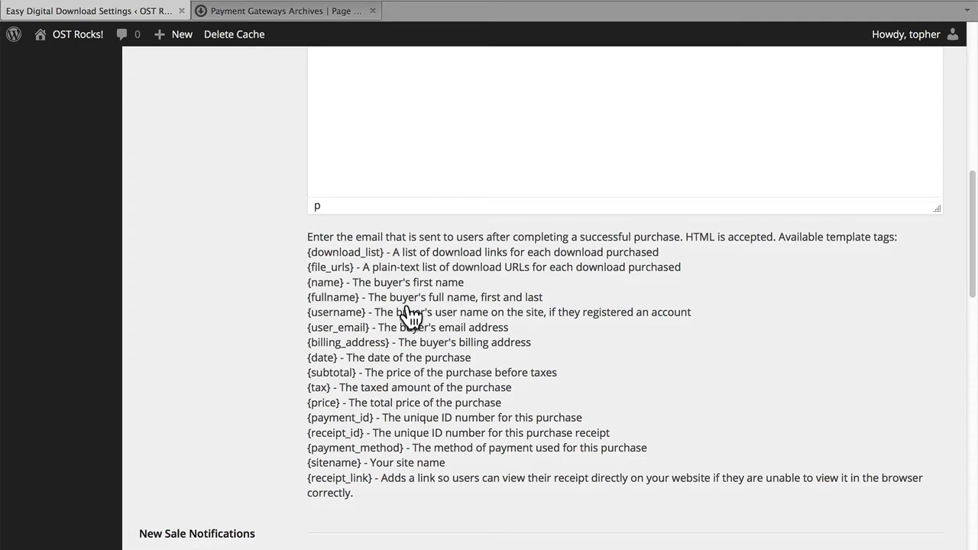
pyautogui.scroll(-10, 408, 312)
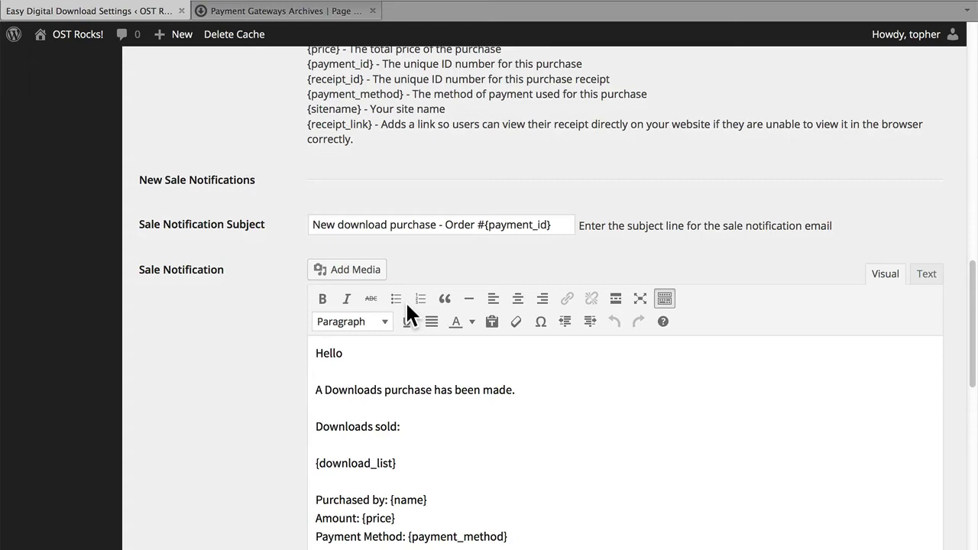
pyautogui.scroll(-14, 405, 301)
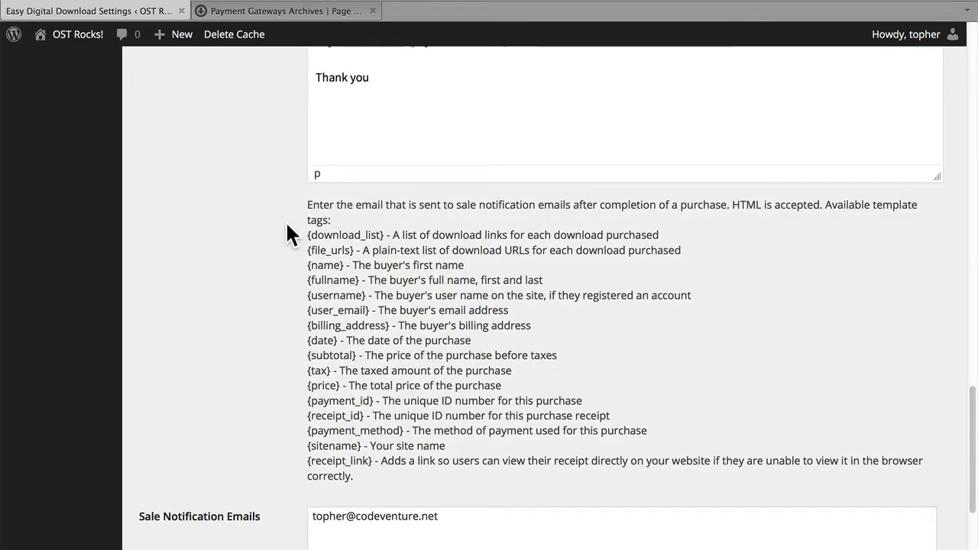
pyautogui.scroll(-2, 287, 224)
pyautogui.scroll(-4, 287, 224)
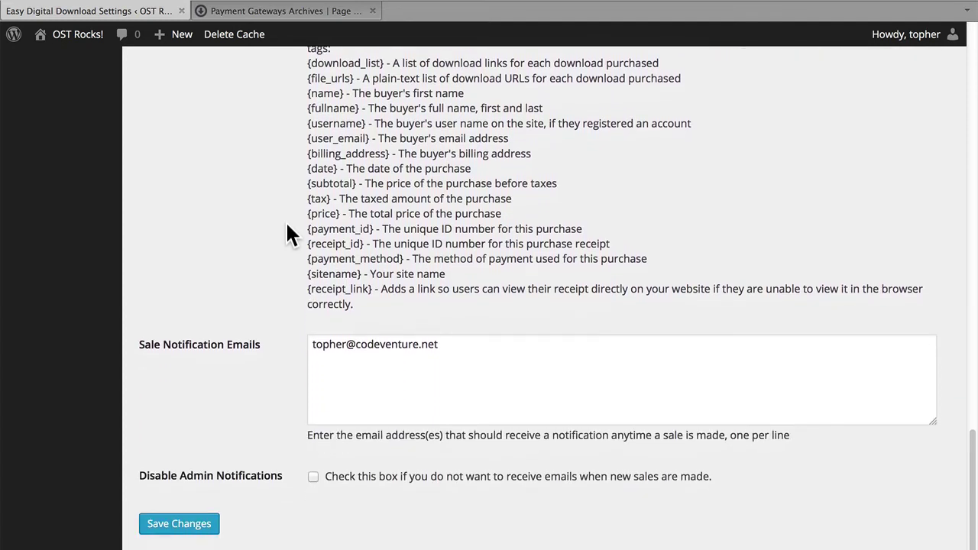
pyautogui.scroll(-1, 287, 224)
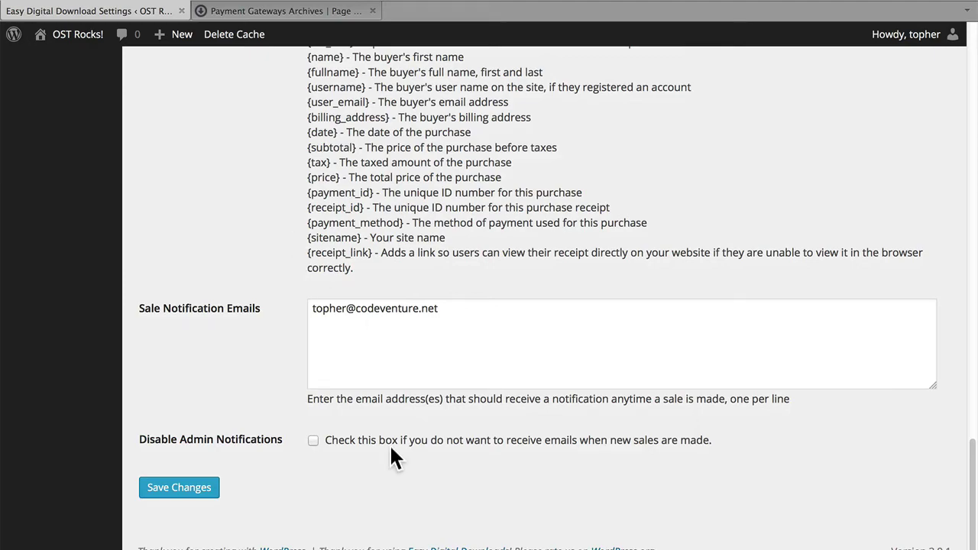
pyautogui.scroll(10, 390, 455)
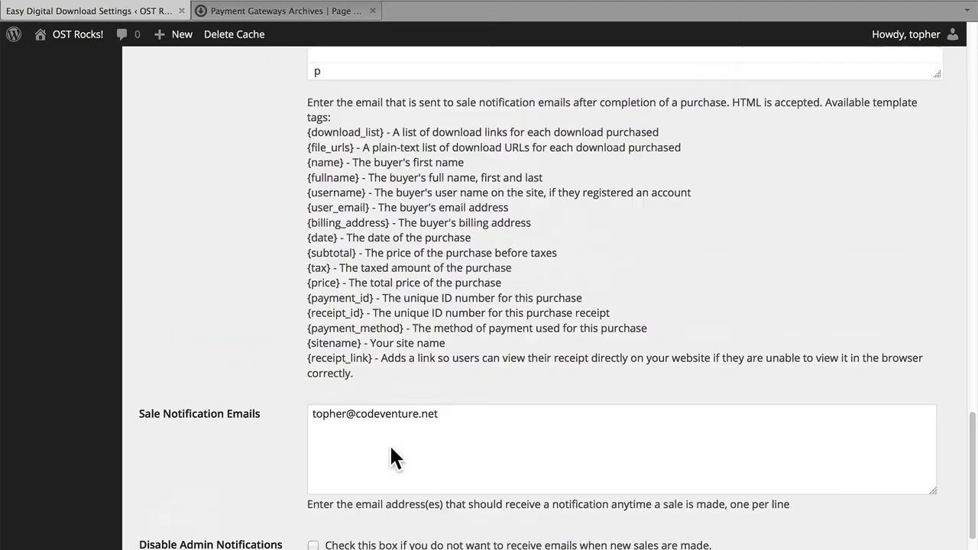
pyautogui.scroll(2, 390, 445)
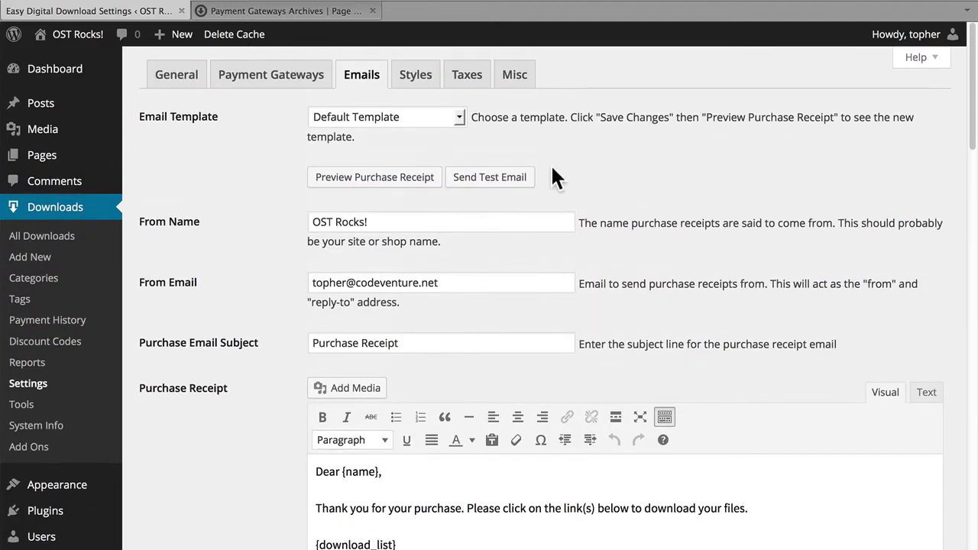
# Review the Misc settings, including Forced download method and 24-hour link expiration.
pyautogui.click(516, 76)
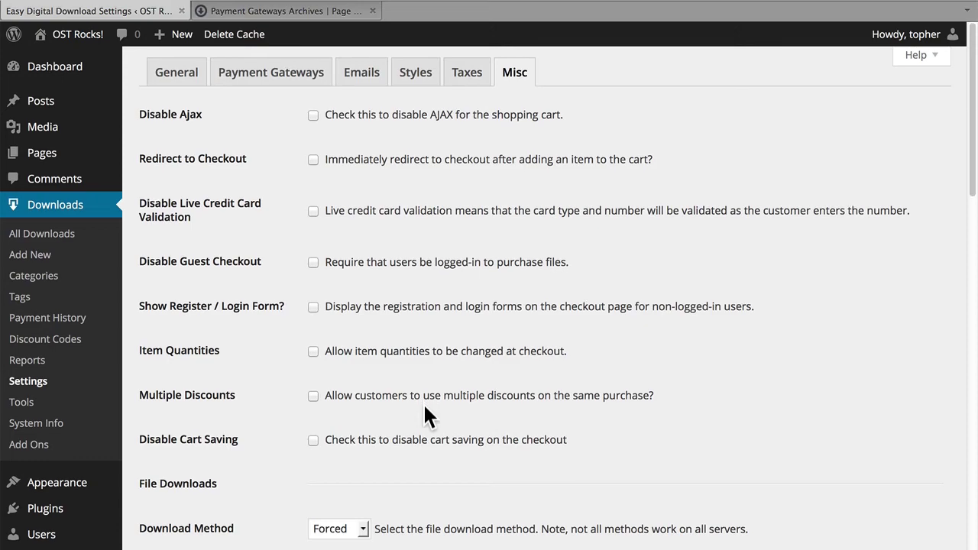
pyautogui.scroll(-3, 425, 405)
pyautogui.scroll(-5, 425, 406)
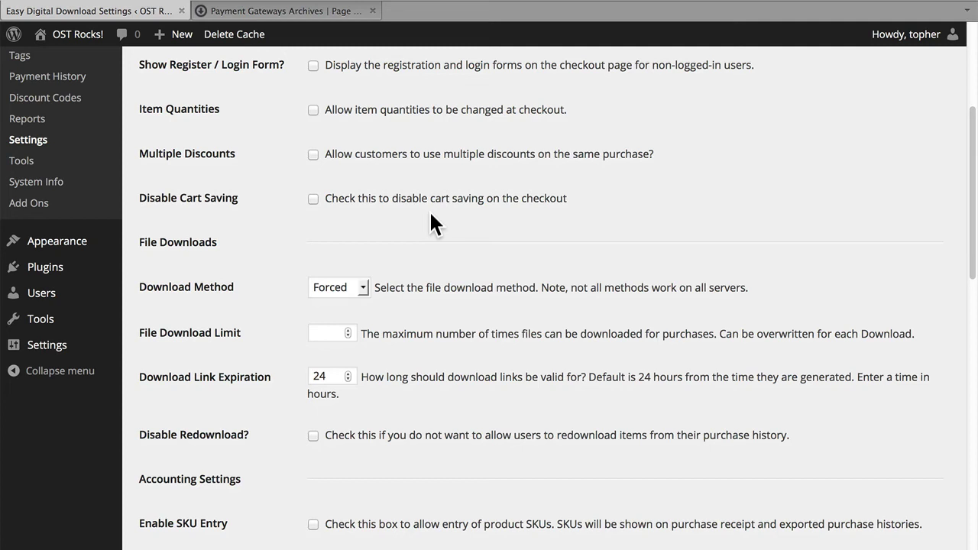
pyautogui.scroll(-3, 430, 215)
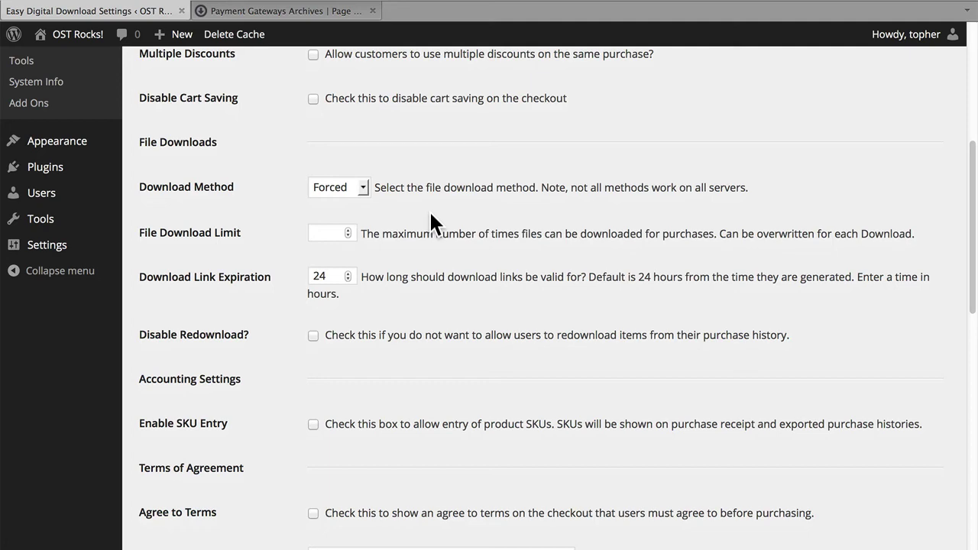
pyautogui.scroll(-3, 429, 211)
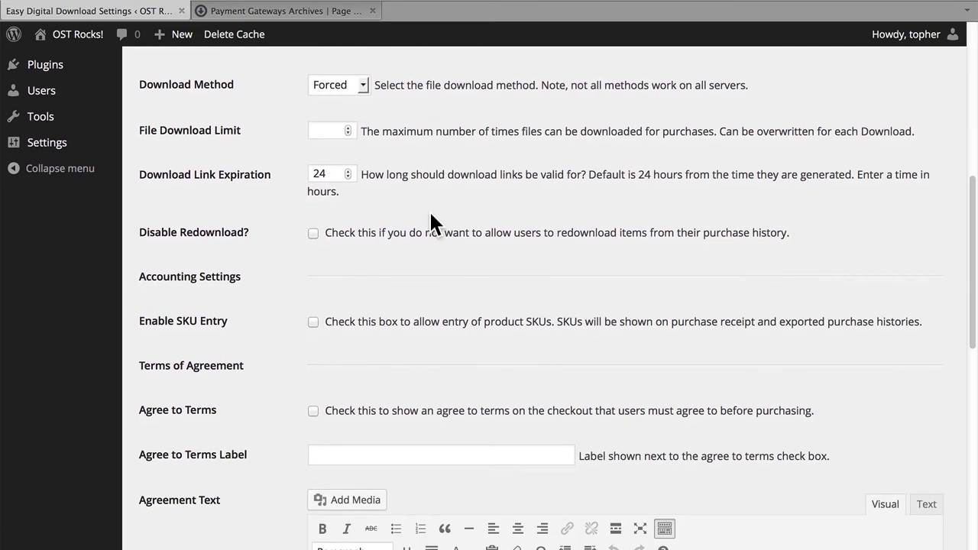
pyautogui.scroll(-2, 444, 252)
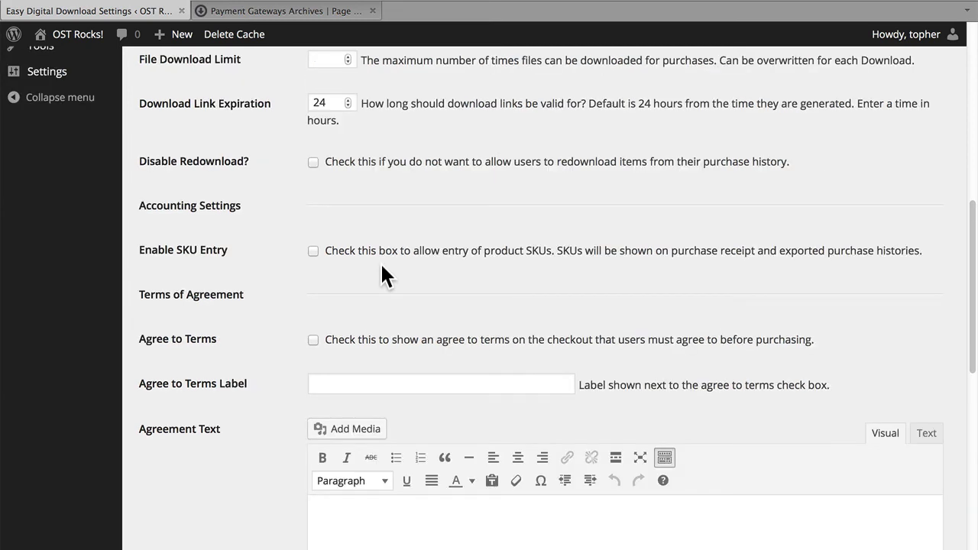
pyautogui.scroll(-6, 380, 262)
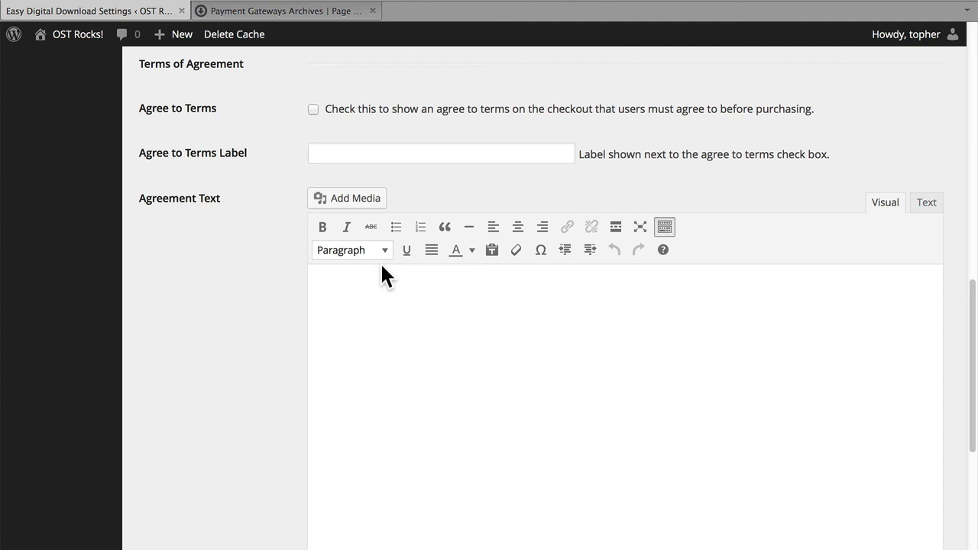
pyautogui.scroll(-5, 381, 266)
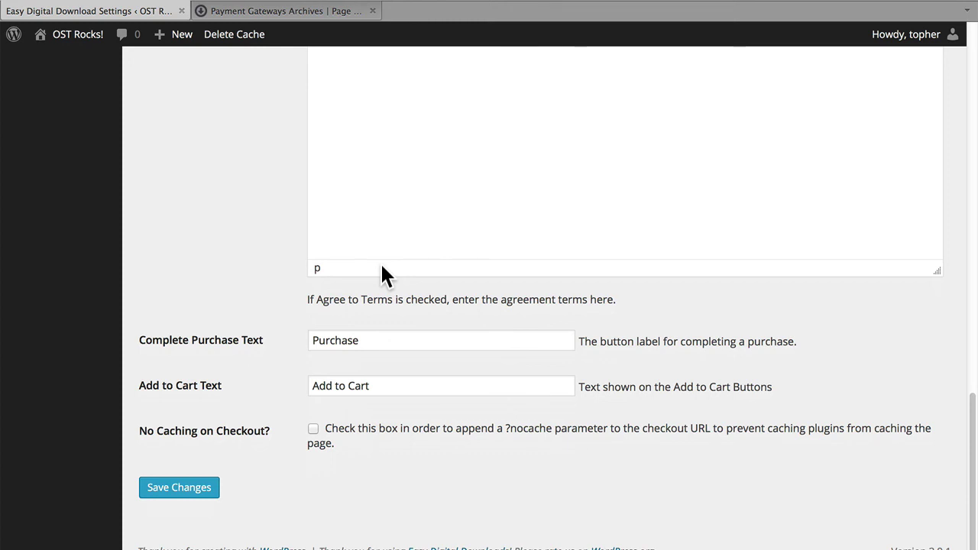
pyautogui.scroll(15, 381, 266)
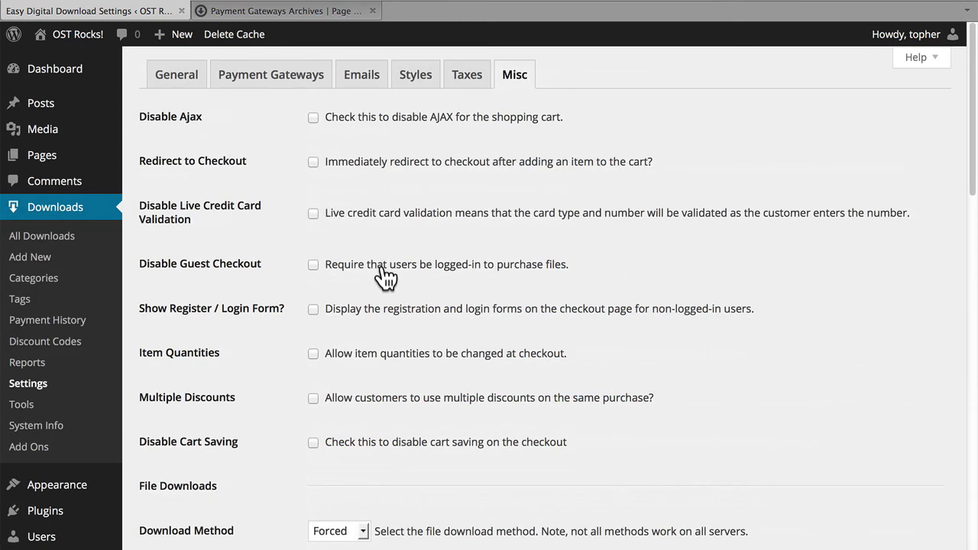